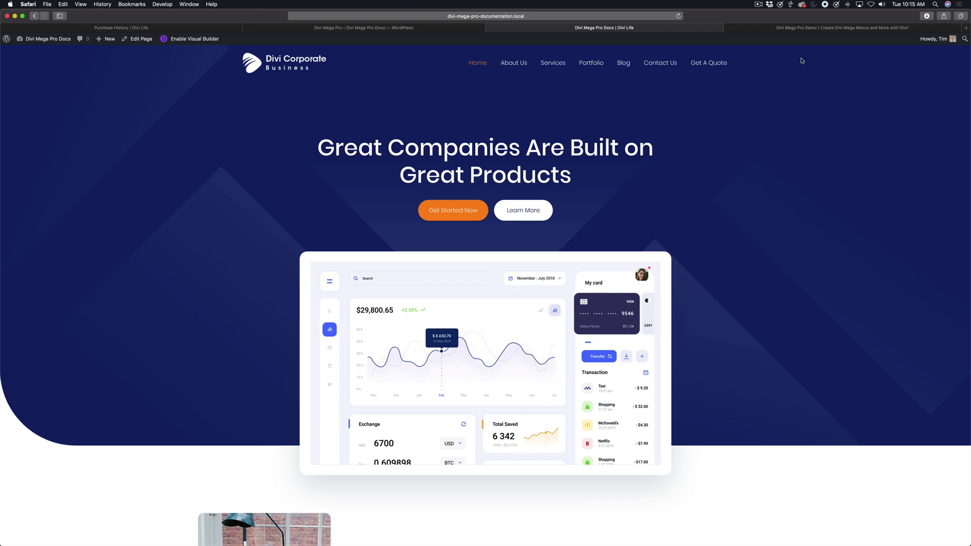
# Open the Test Menu from the Divi Mega Pro admin list and scroll to Mega Pro Additional Settings
pyautogui.moveTo(702, 68)
pyautogui.click(389, 27)
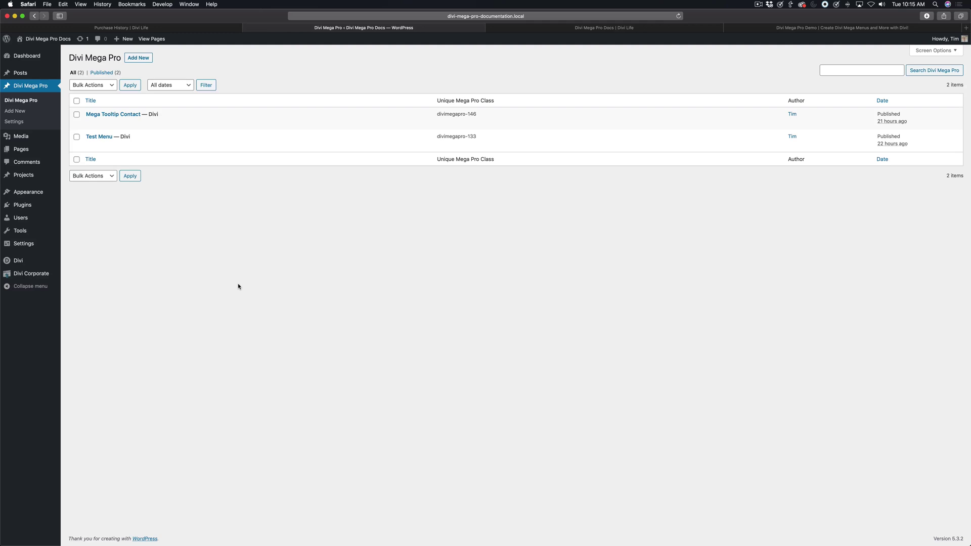
pyautogui.click(102, 137)
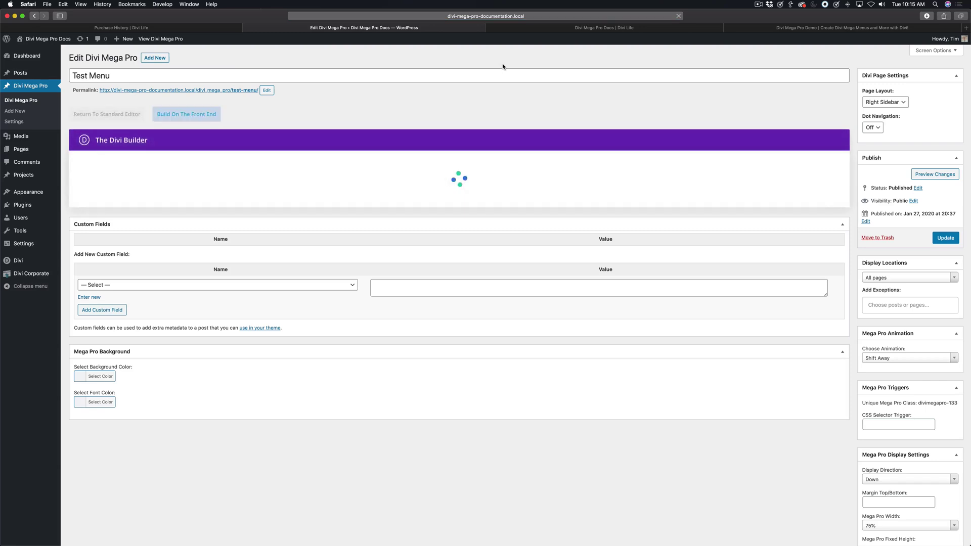
pyautogui.scroll(-5, 853, 146)
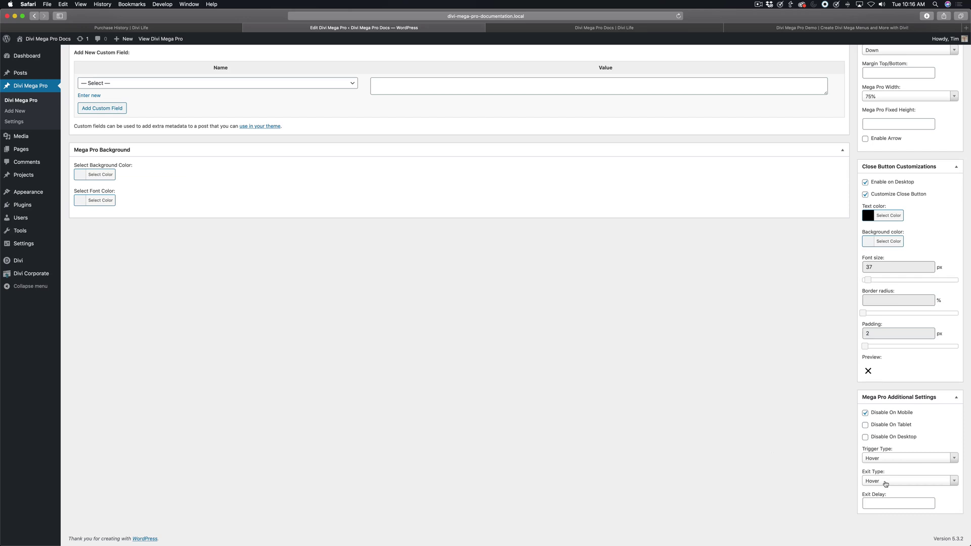
# Set the Test Menu's Exit Type to Click and save the update
pyautogui.click(886, 485)
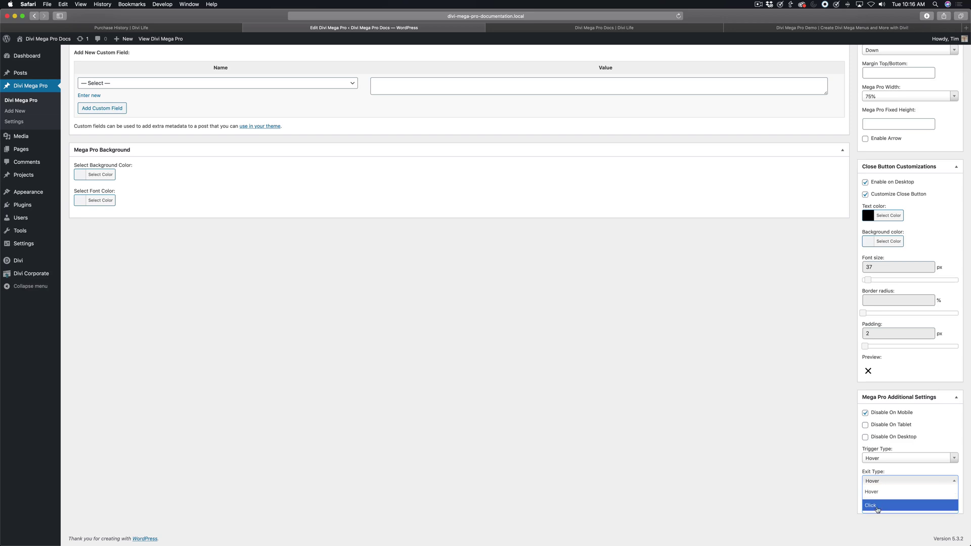
pyautogui.click(878, 506)
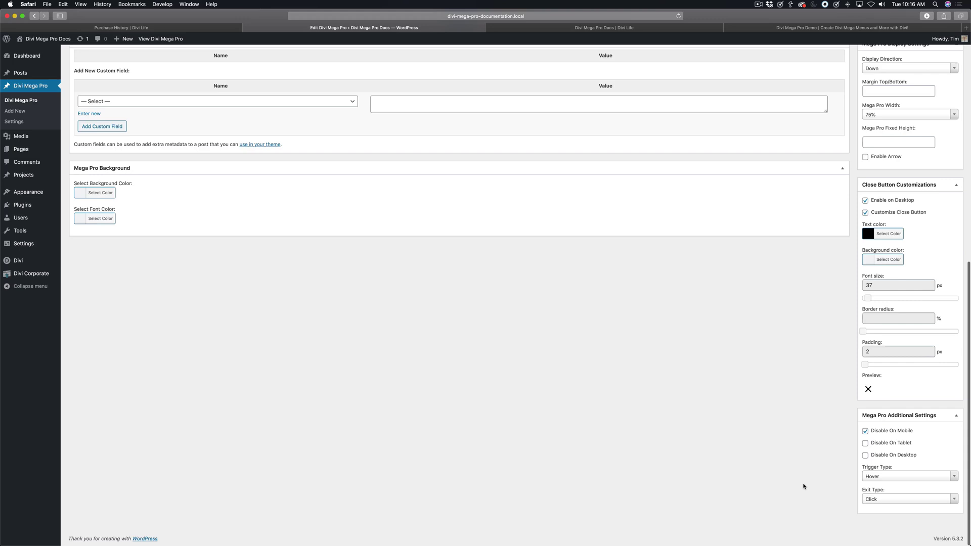
pyautogui.scroll(15, 878, 506)
pyautogui.click(946, 239)
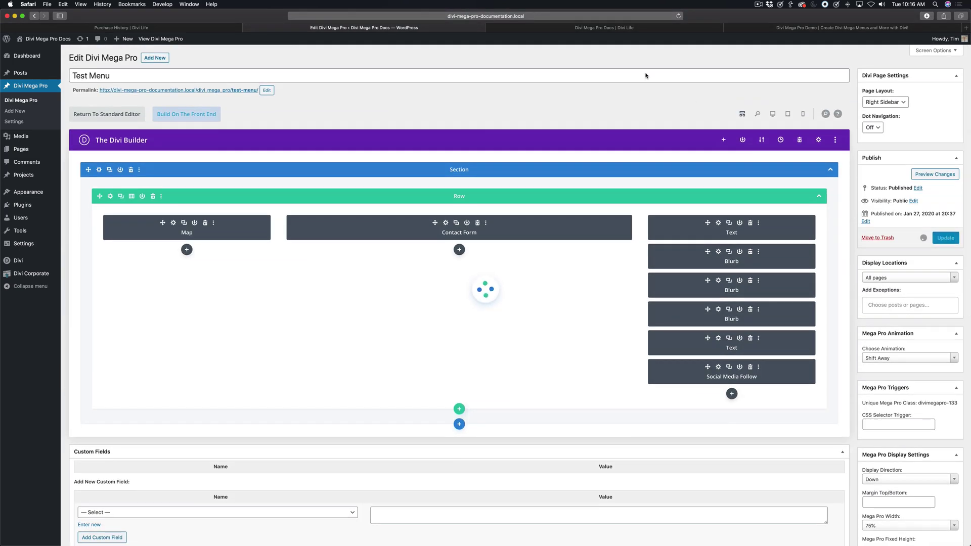
# Look at the Divi Mega Pro demo and Divi Corporate tabs, then return to the Test Menu editor
pyautogui.click(803, 29)
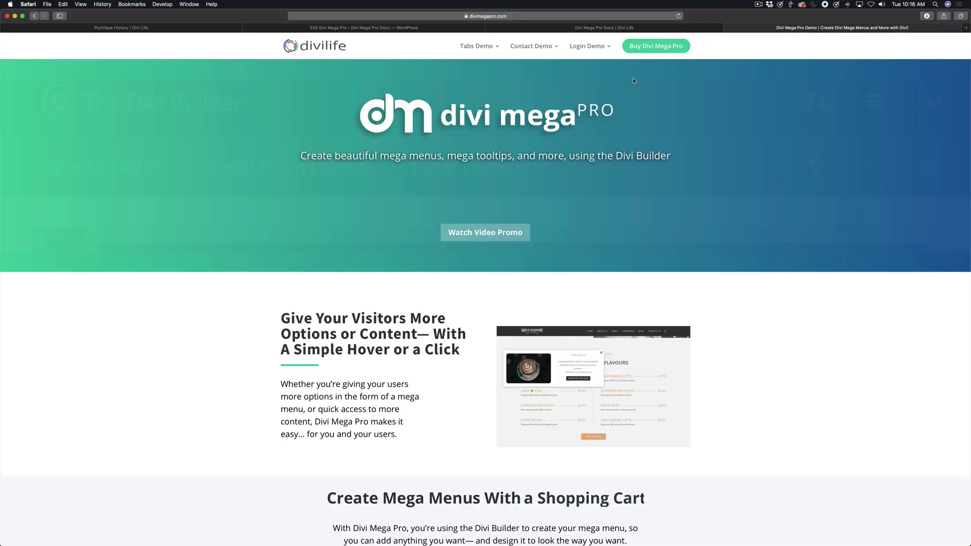
pyautogui.moveTo(578, 52)
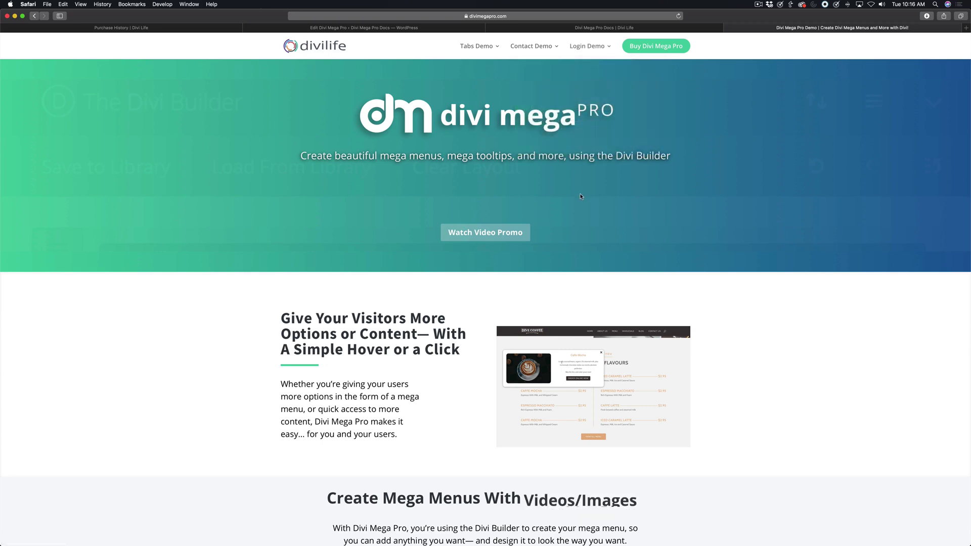
pyautogui.moveTo(535, 47)
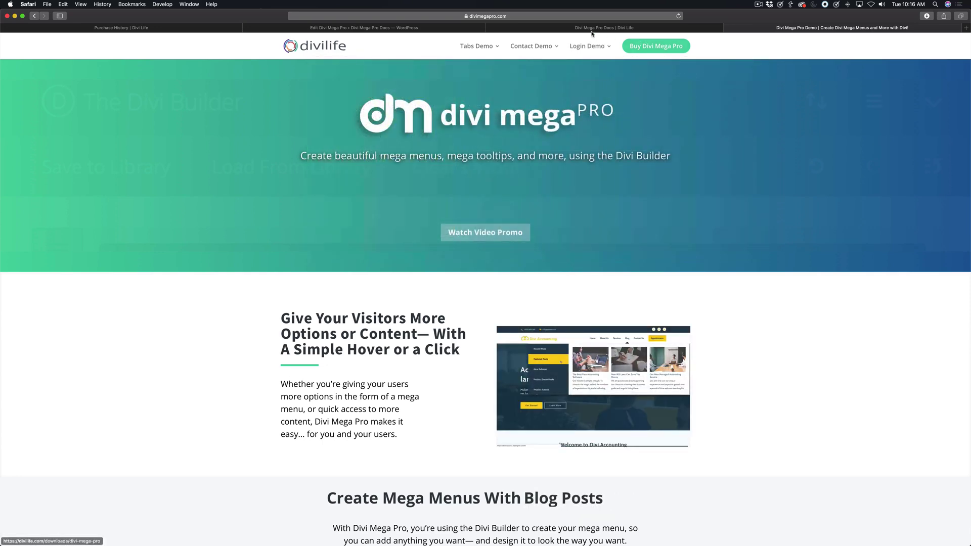
pyautogui.click(588, 29)
pyautogui.moveTo(711, 63)
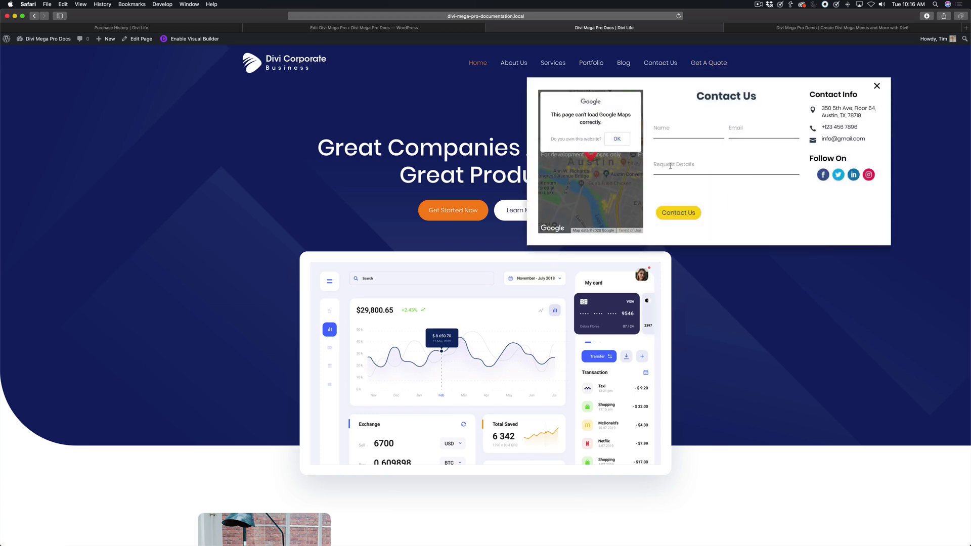
pyautogui.click(374, 29)
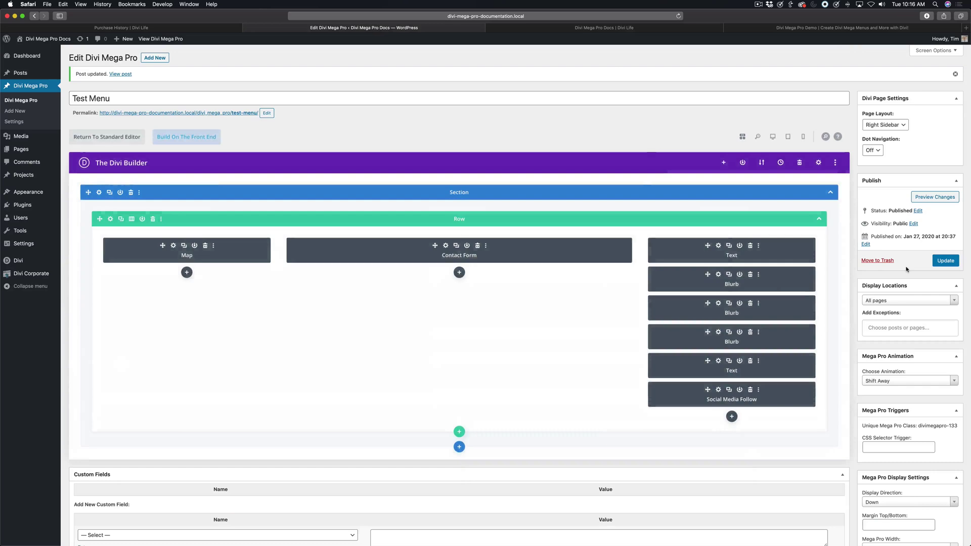
pyautogui.scroll(-15, 885, 503)
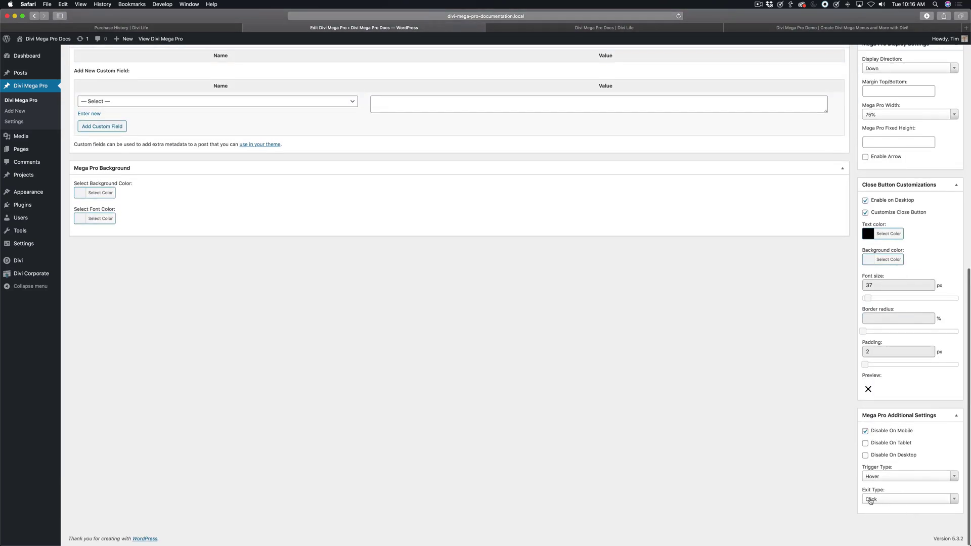
pyautogui.scroll(15, 869, 501)
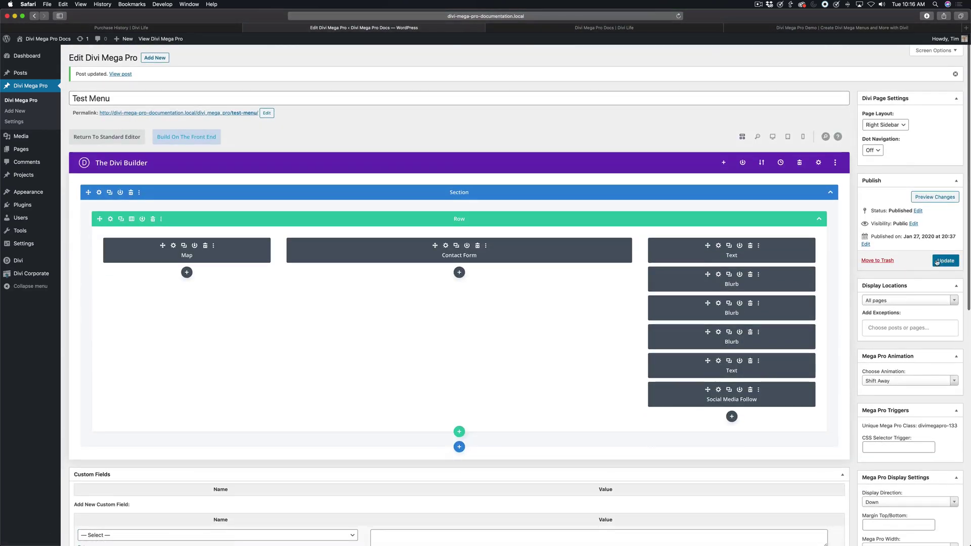
pyautogui.click(682, 27)
pyautogui.click(680, 16)
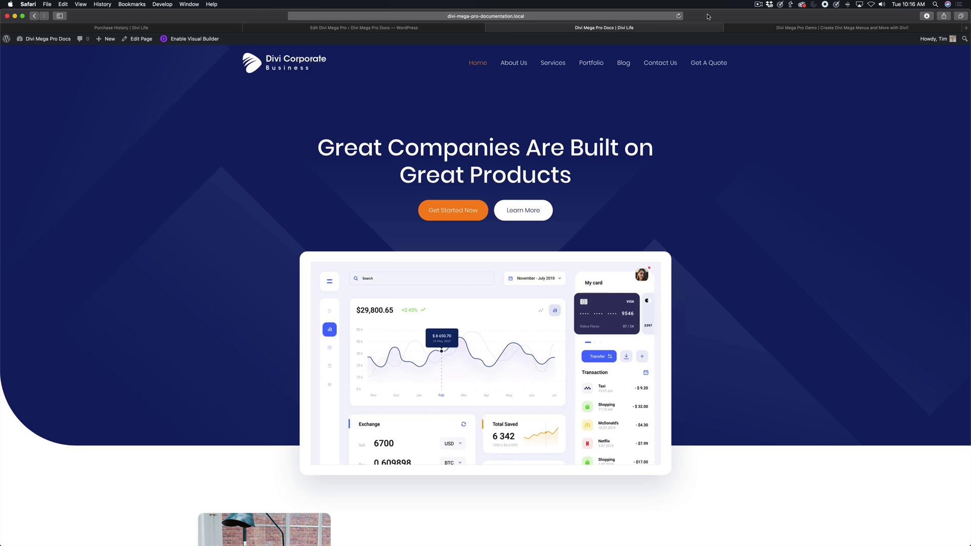
pyautogui.moveTo(709, 62)
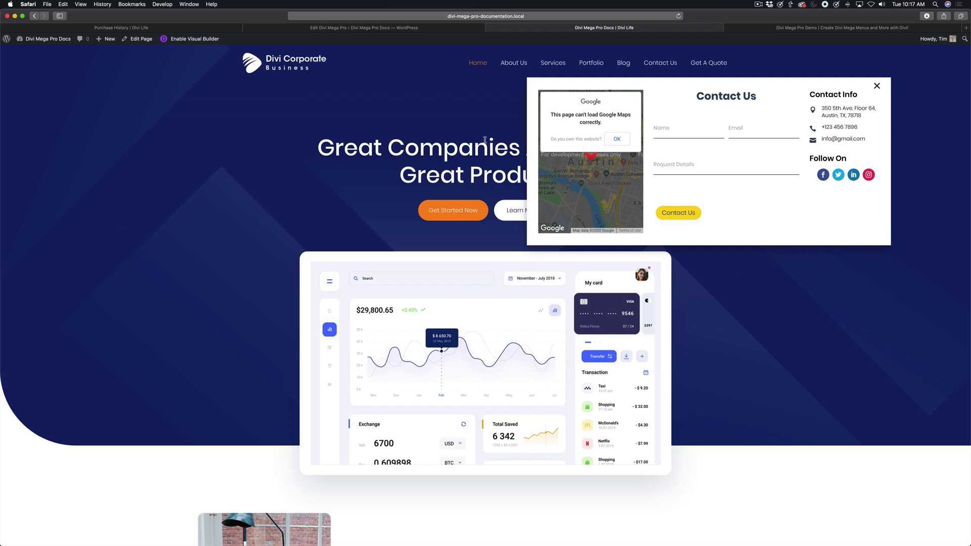
pyautogui.click(681, 389)
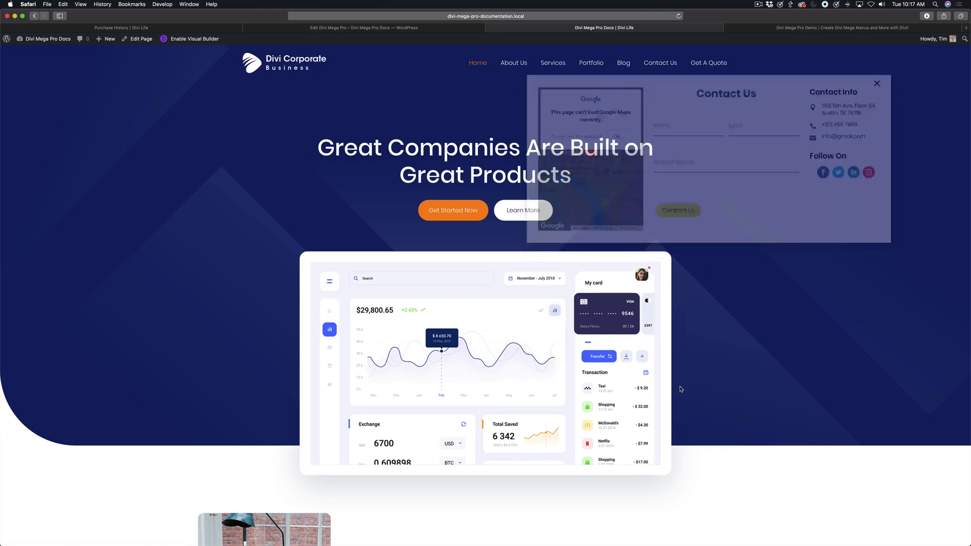
pyautogui.click(711, 64)
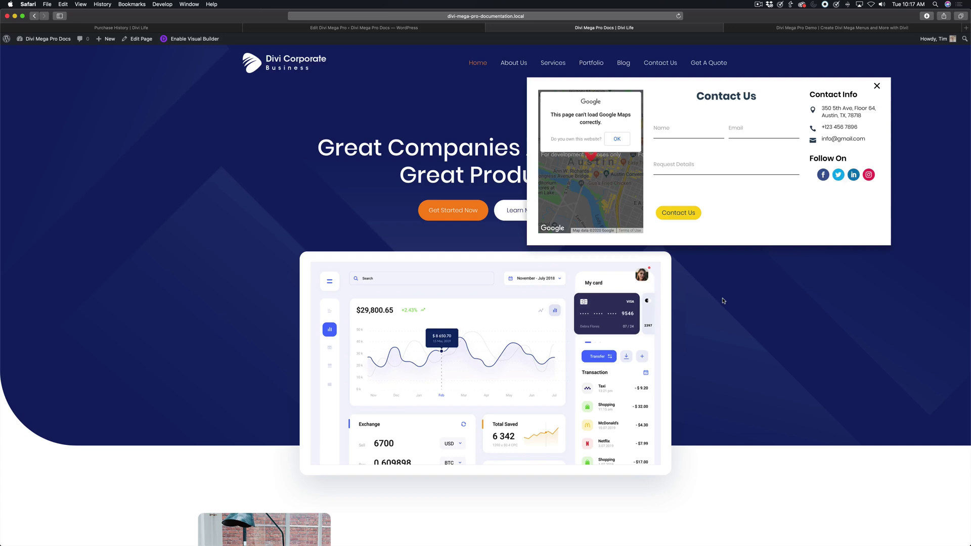
pyautogui.click(724, 301)
pyautogui.click(711, 65)
pyautogui.click(877, 87)
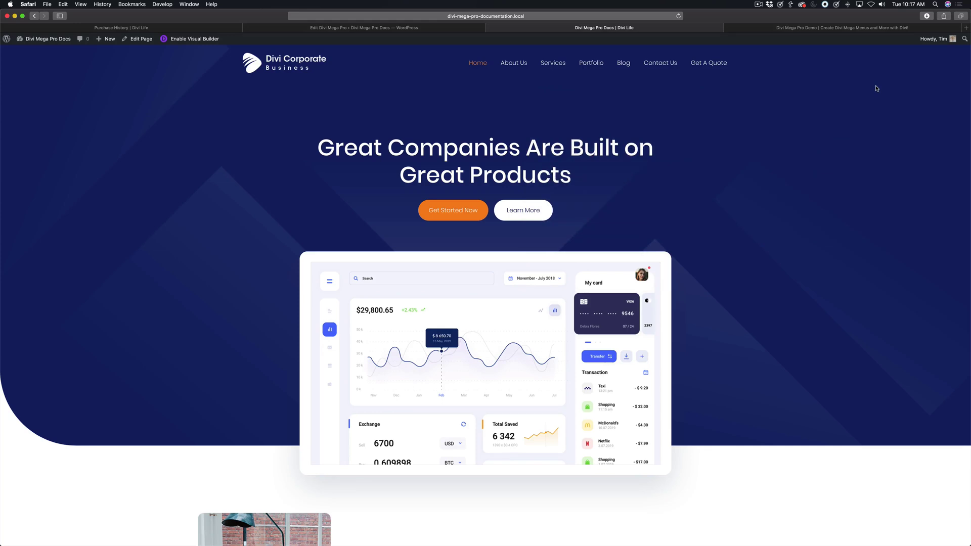
pyautogui.click(716, 65)
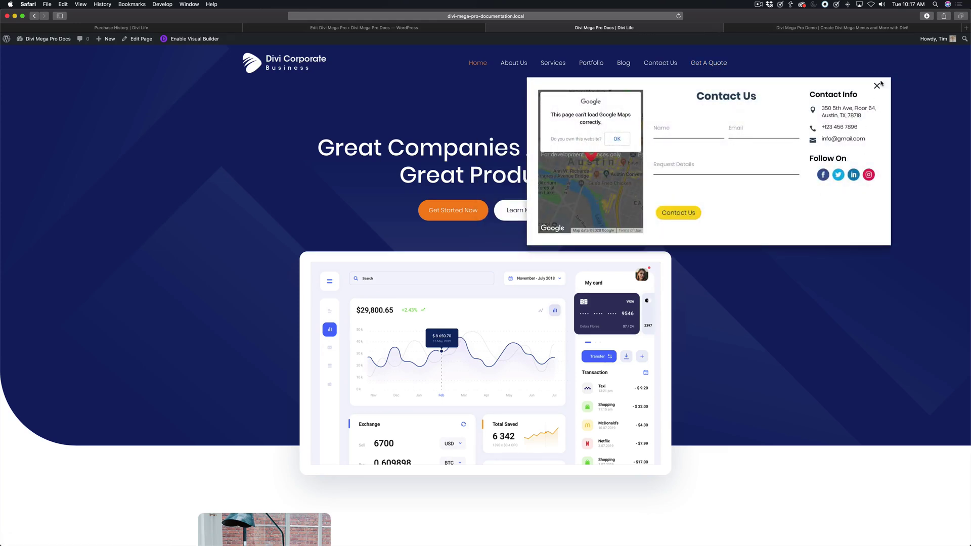
pyautogui.click(392, 30)
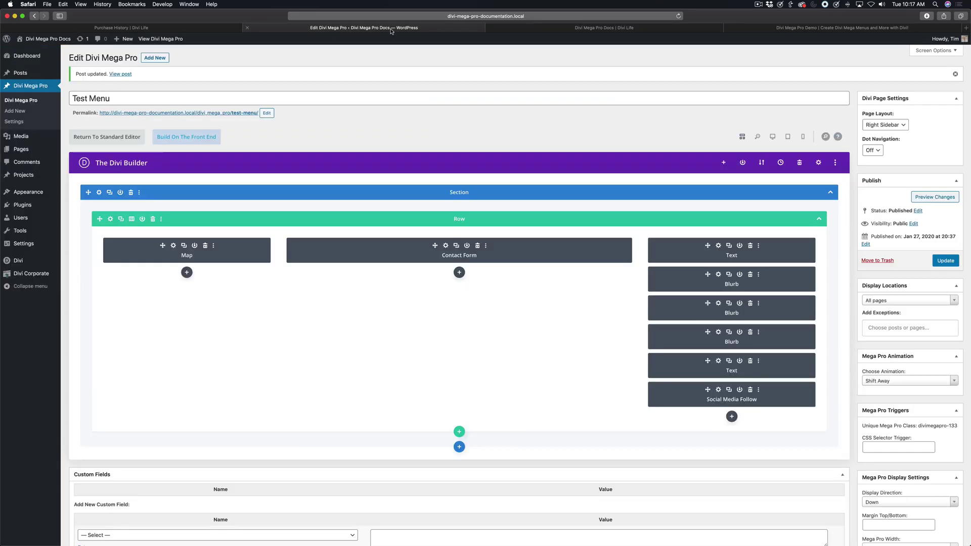
# Scroll the Test Menu editor down to check Exit Type under Mega Pro Additional Settings
pyautogui.scroll(-10, 855, 380)
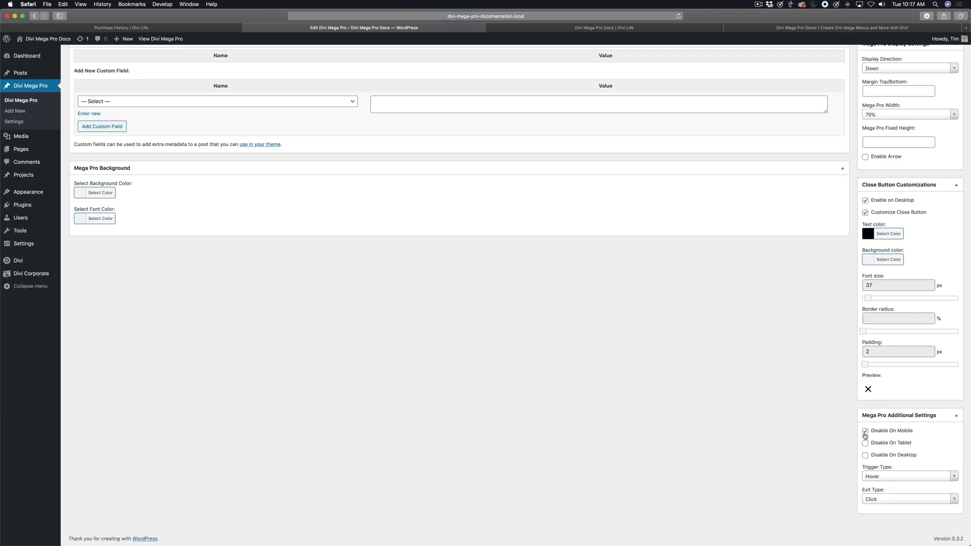
# On the Divi Corporate page, open the Get in Touch popup from More Details and dismiss it
pyautogui.click(628, 28)
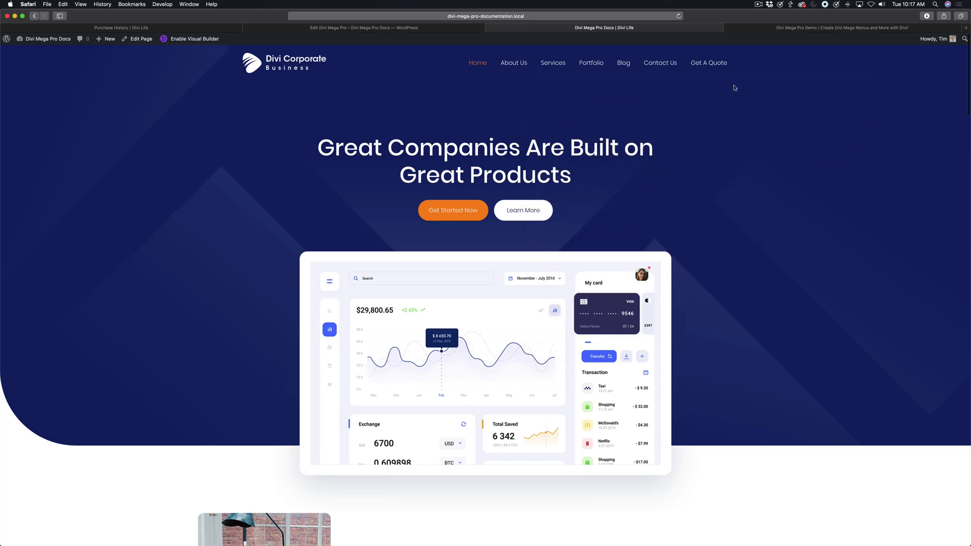
pyautogui.moveTo(706, 68)
pyautogui.scroll(-10, 741, 318)
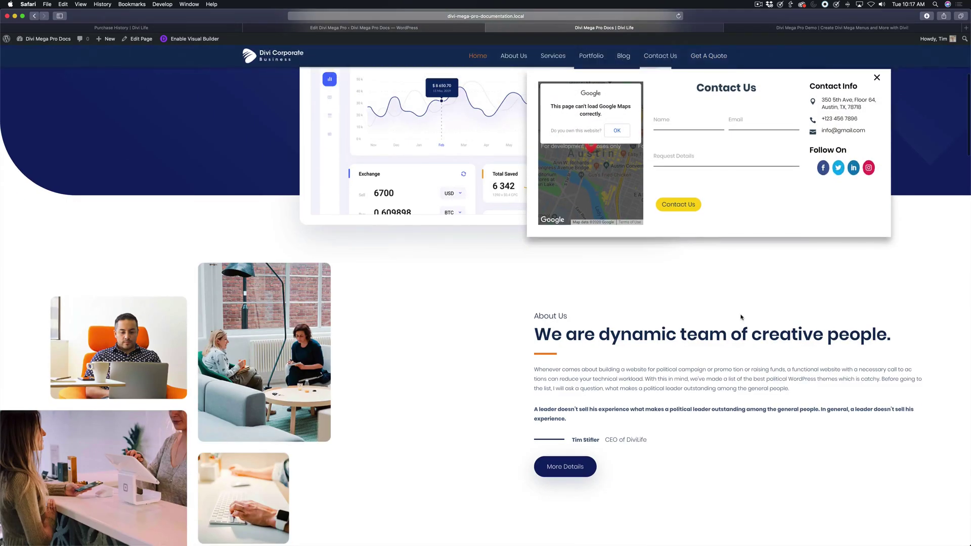
pyautogui.scroll(-4, 742, 315)
pyautogui.scroll(2, 742, 314)
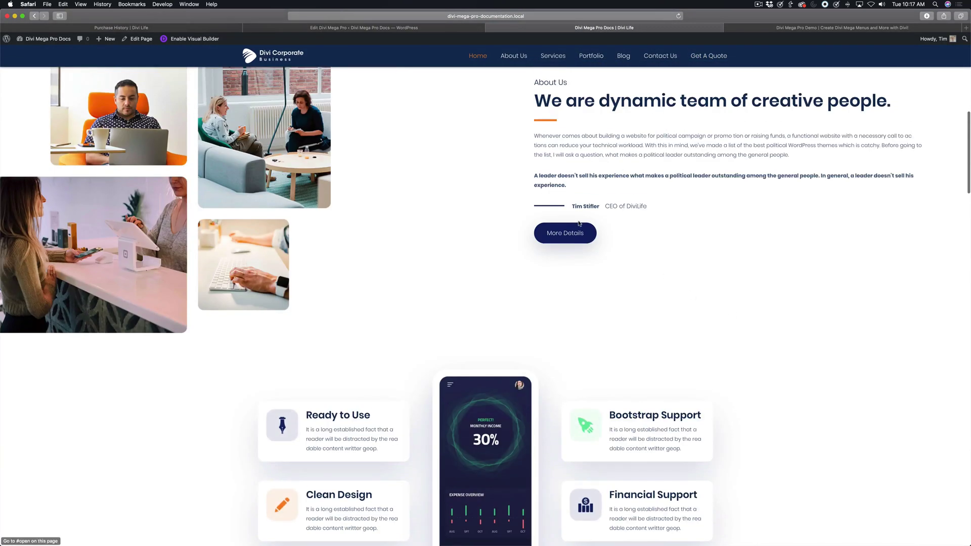
pyautogui.click(574, 235)
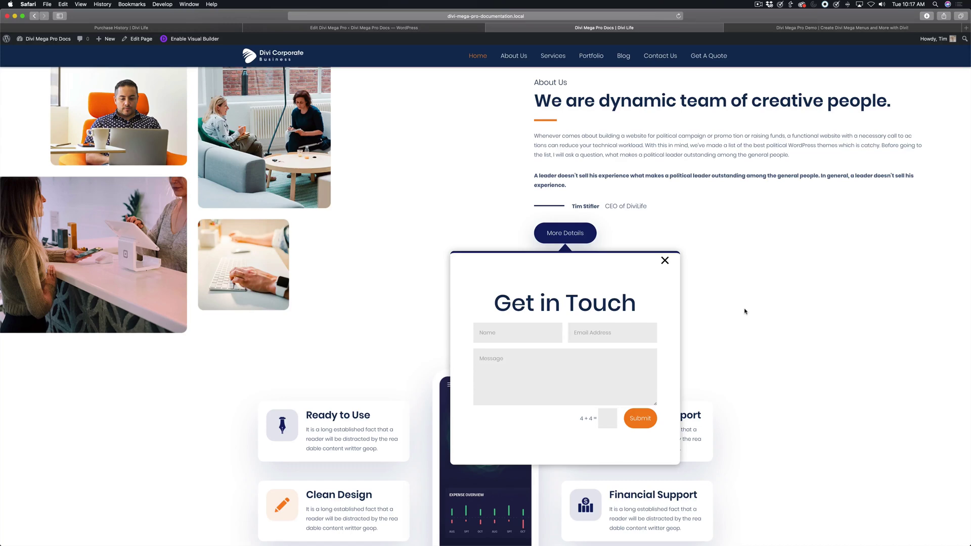
pyautogui.scroll(-3, 745, 312)
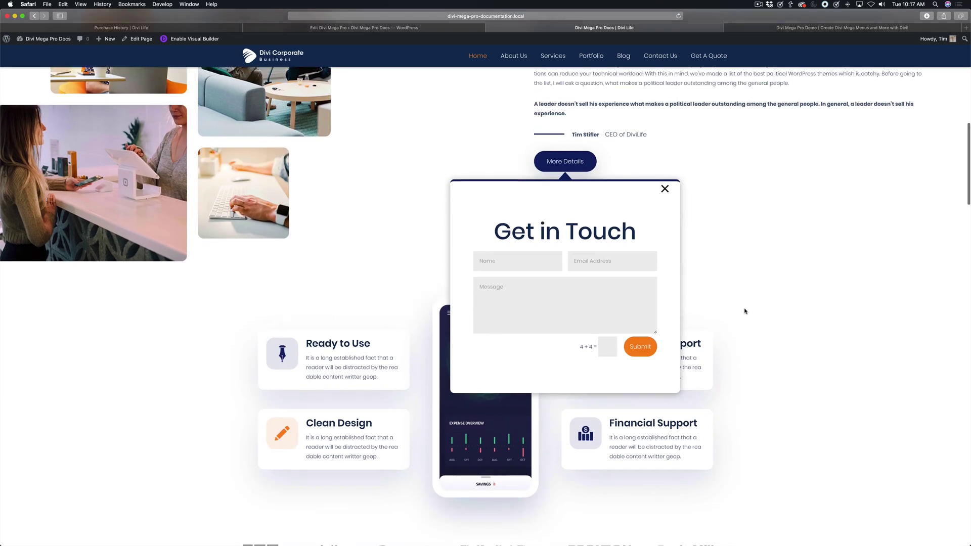
pyautogui.click(735, 203)
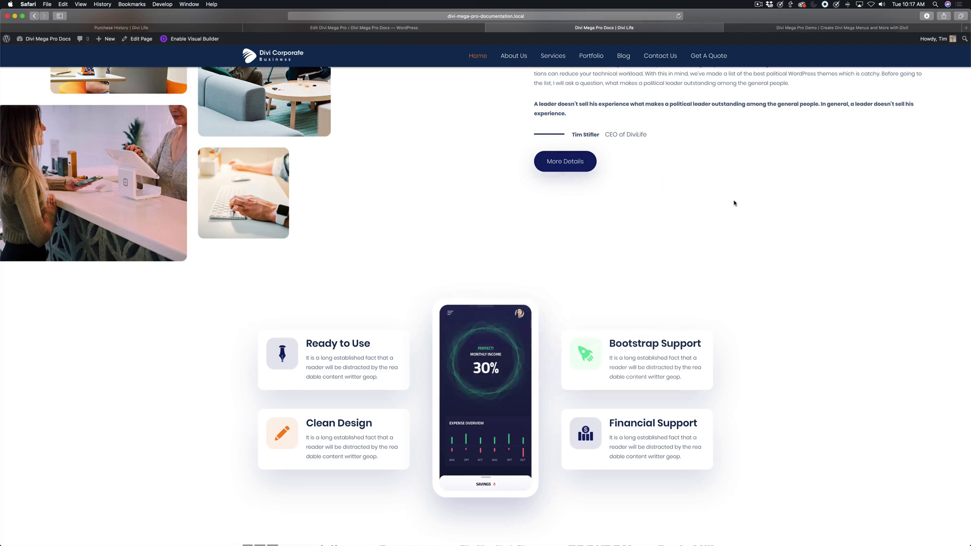
# Open and close the Get in Touch popup two more times
pyautogui.click(561, 163)
pyautogui.click(665, 189)
pyautogui.click(570, 163)
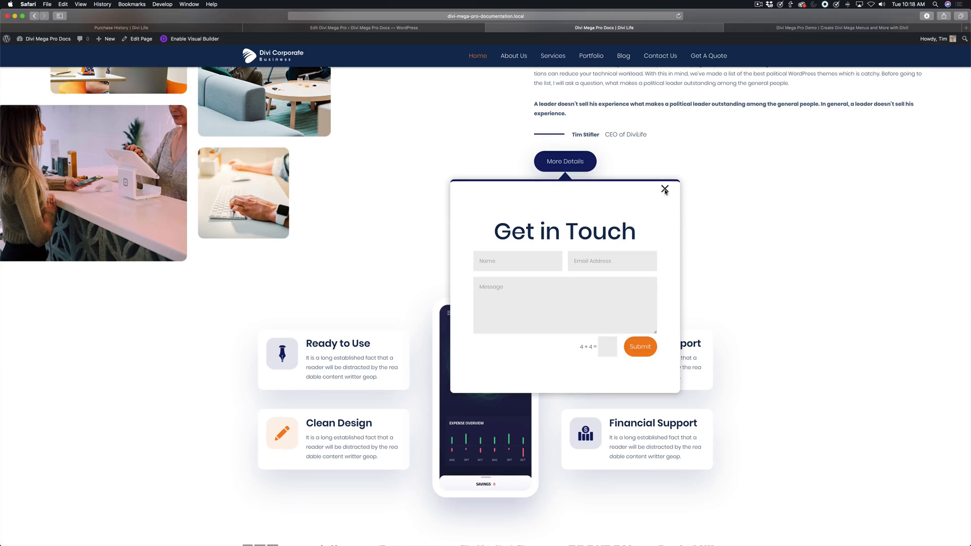
pyautogui.click(665, 189)
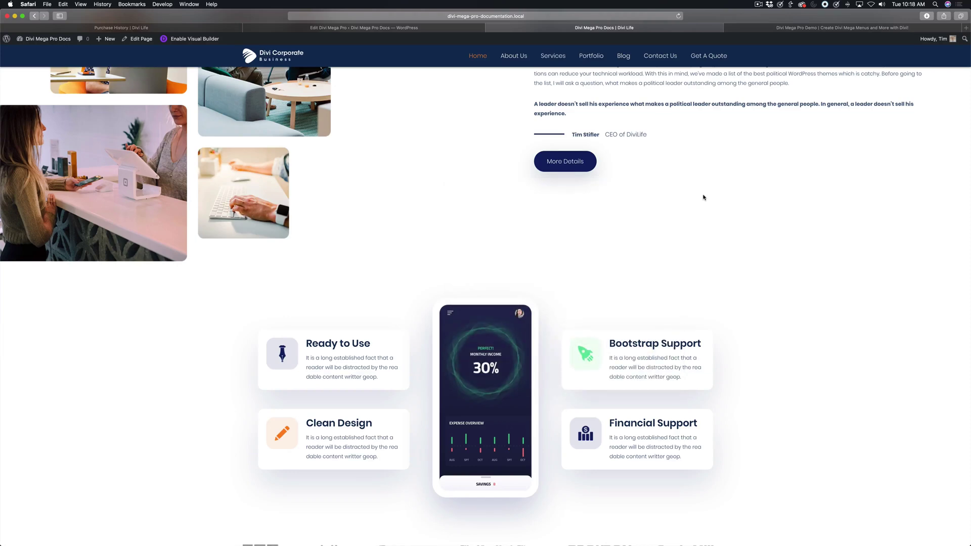
# Toggle the Contact Us mega menu from Get A Quote several times, then switch to the Divi Mega Pro demo tab
pyautogui.scroll(10, 704, 197)
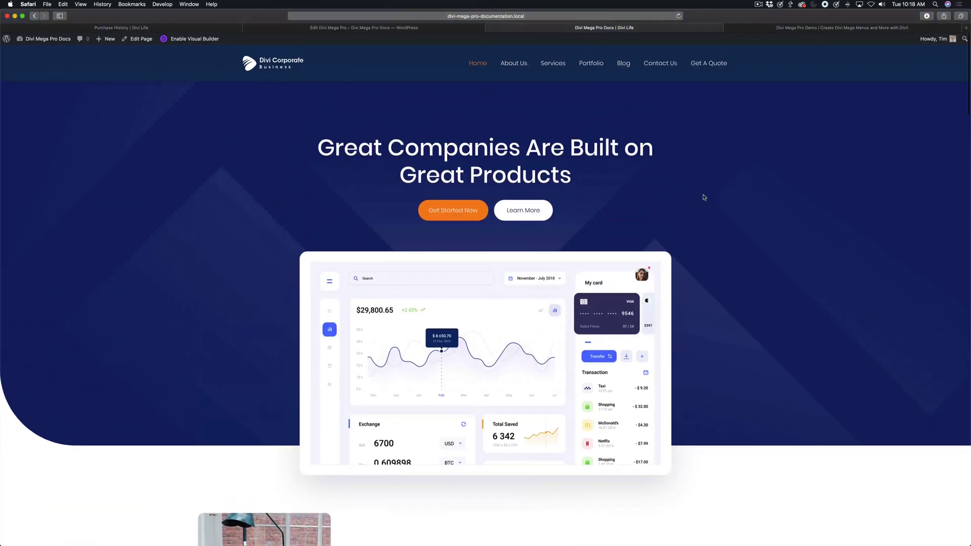
pyautogui.click(698, 63)
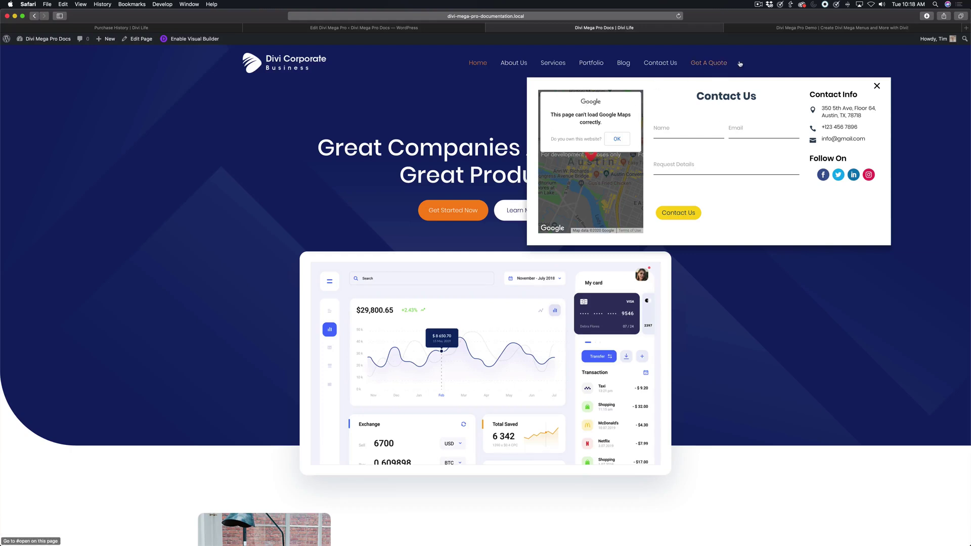
pyautogui.click(708, 64)
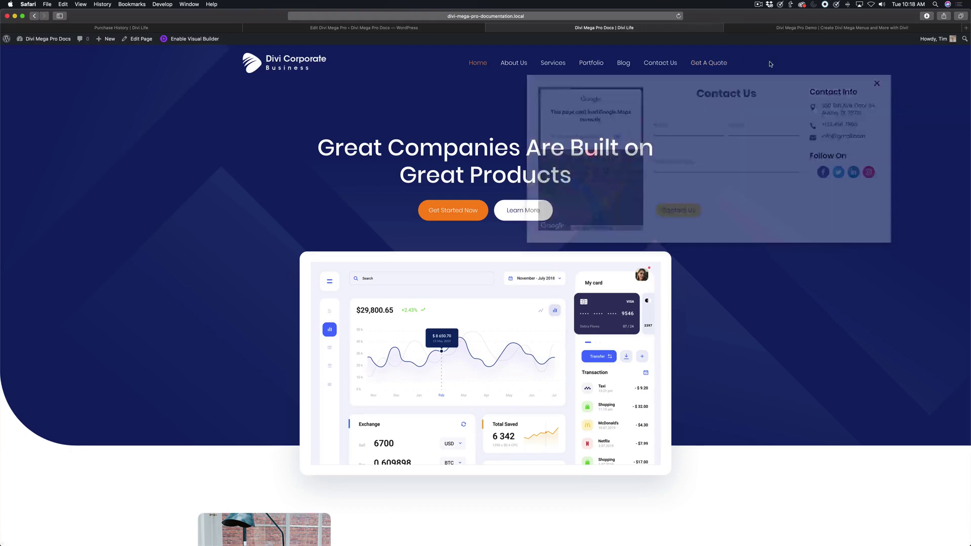
pyautogui.click(703, 66)
pyautogui.click(697, 70)
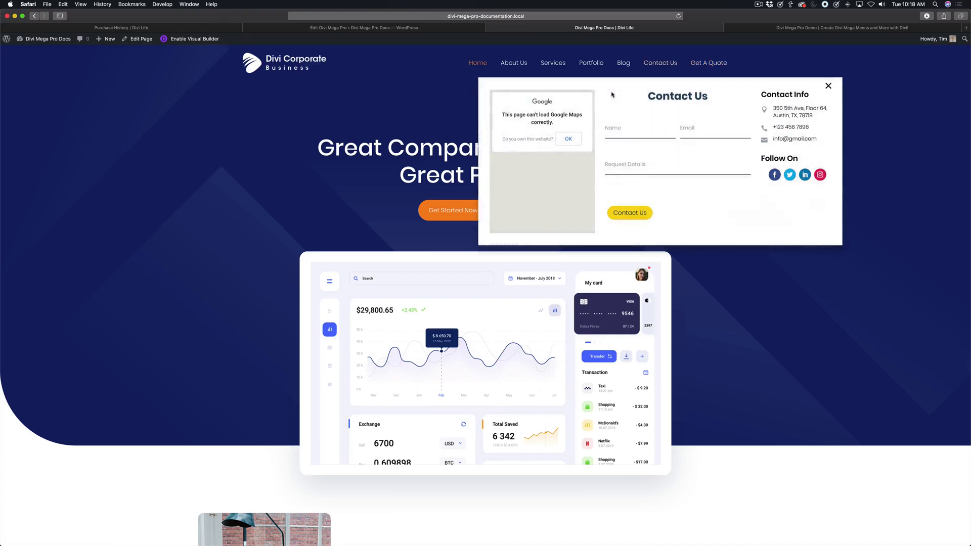
pyautogui.click(810, 28)
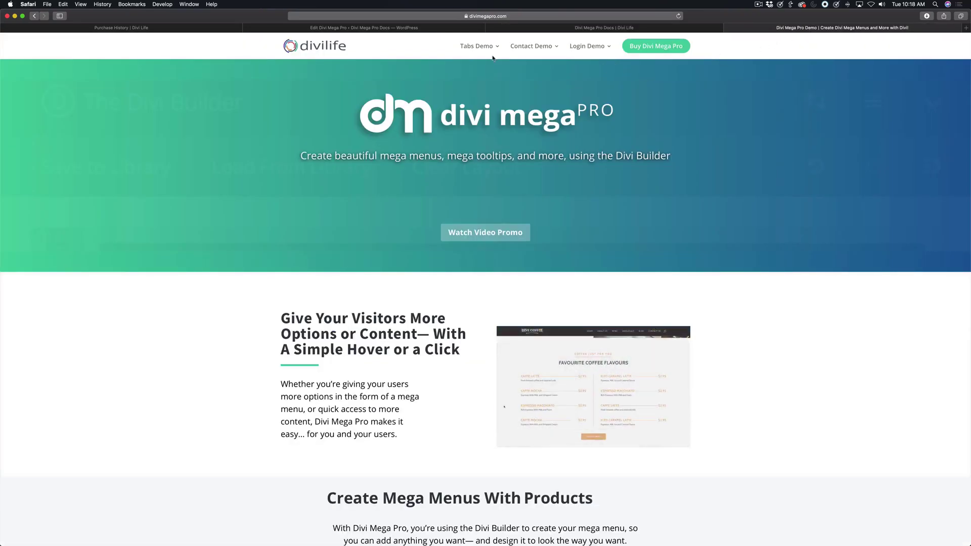
# Show Tab 2 then Tab 1 in the Tabs Demo mega menu, then go back to the Divi Corporate tab
pyautogui.moveTo(484, 46)
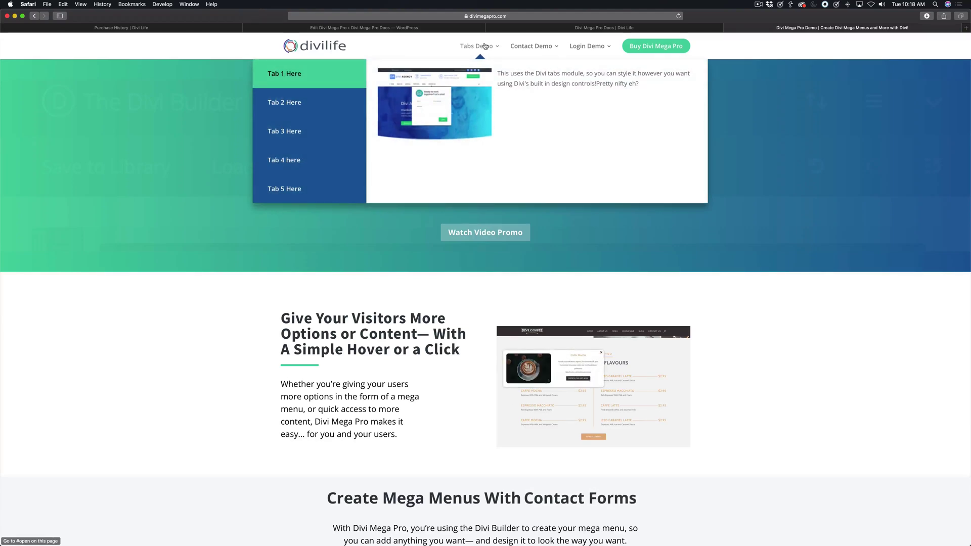
pyautogui.click(324, 102)
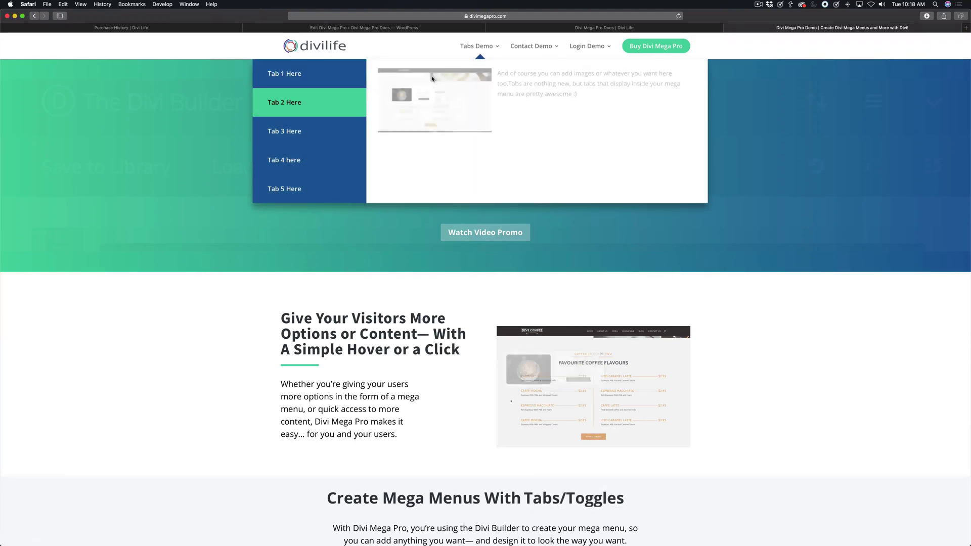
pyautogui.click(326, 80)
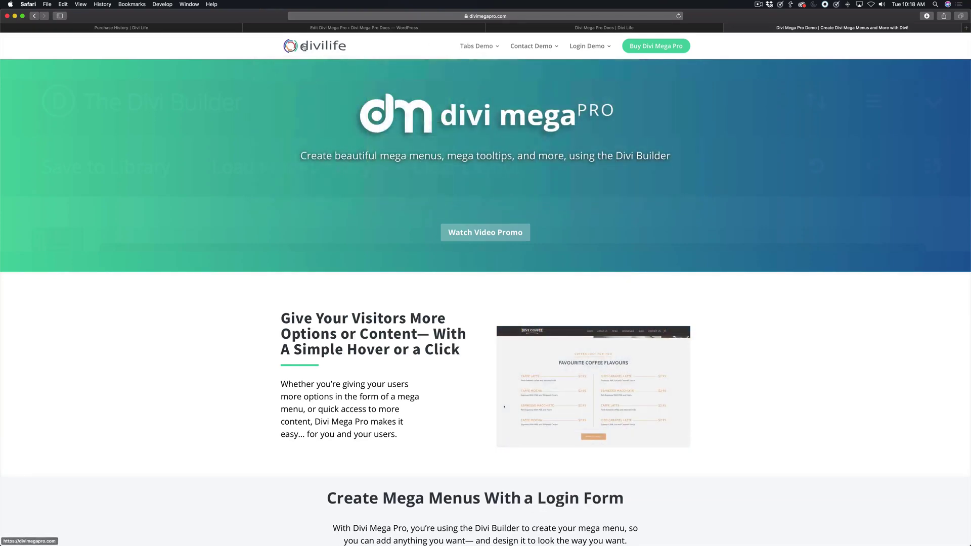
pyautogui.moveTo(480, 47)
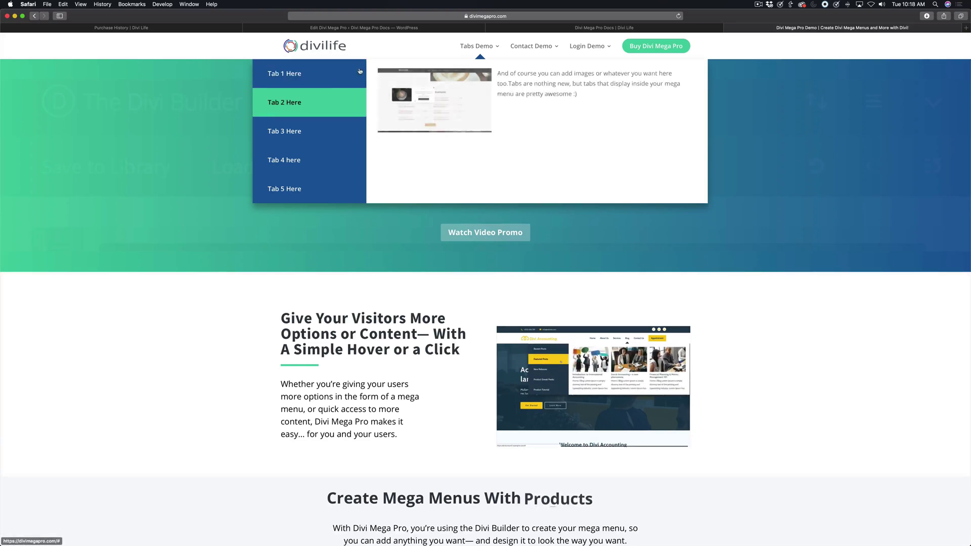
pyautogui.click(582, 28)
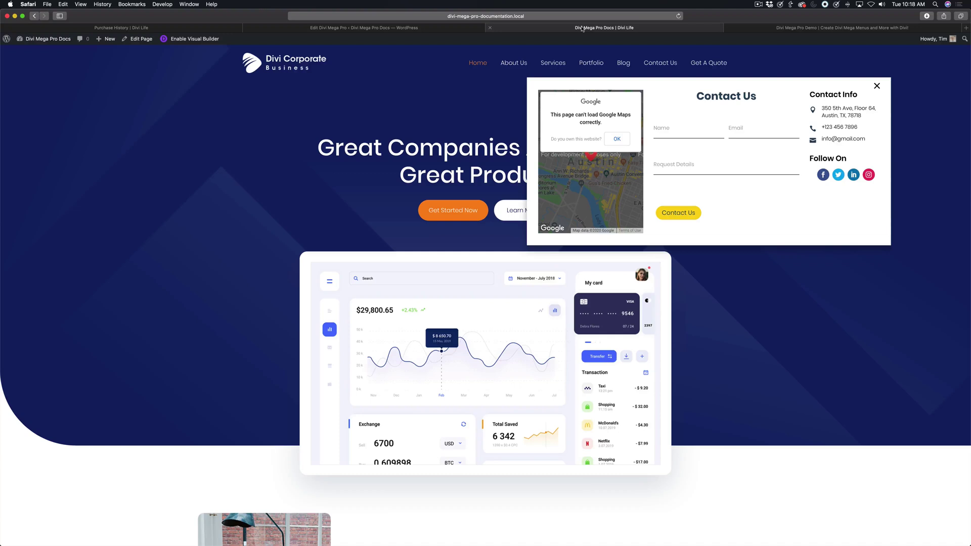
pyautogui.click(438, 30)
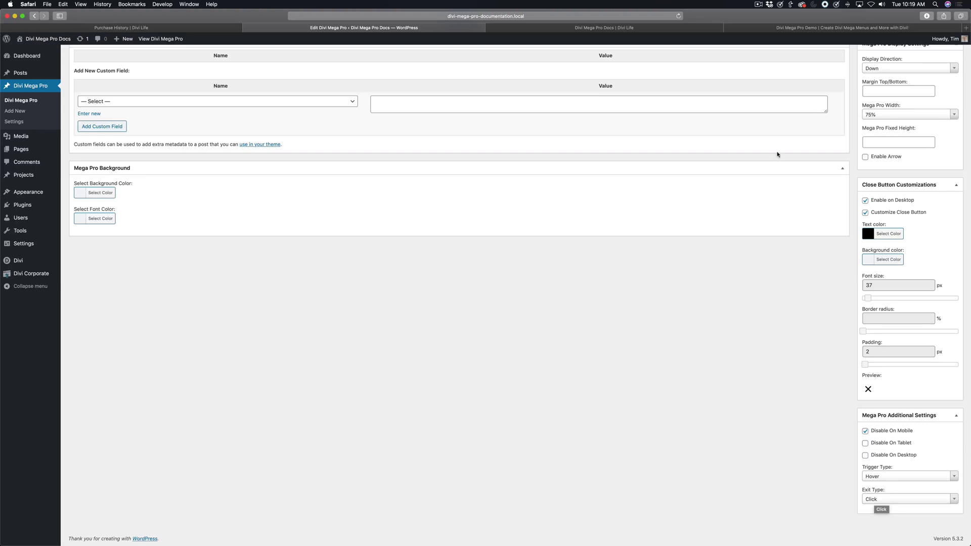
pyautogui.click(644, 28)
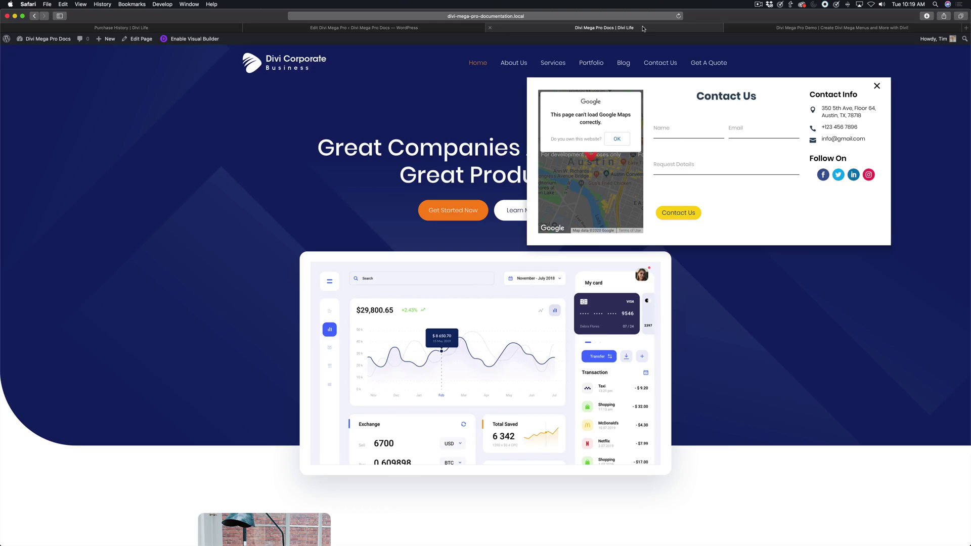
# Reopen the Contact Us mega menu, then return to the Edit Divi Mega Pro tab
pyautogui.moveTo(669, 64)
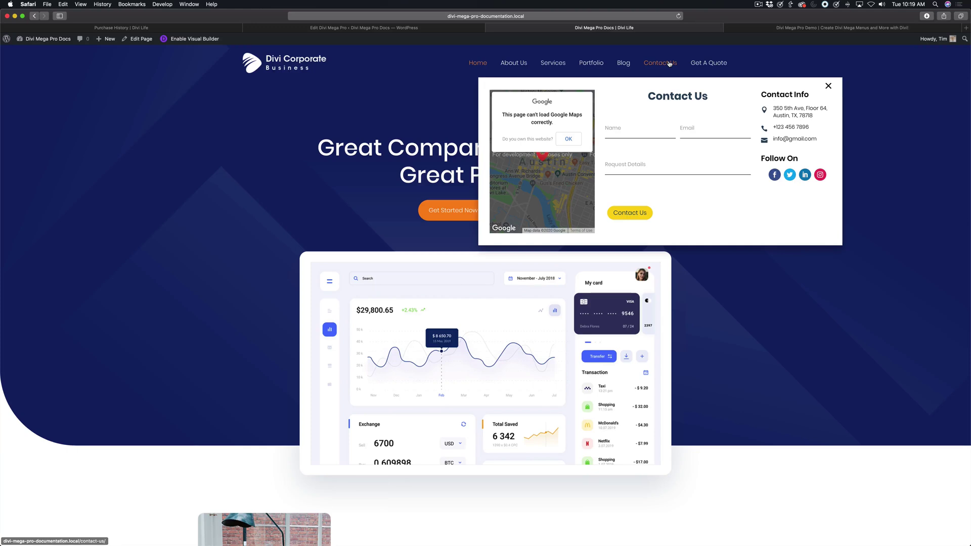
pyautogui.click(409, 28)
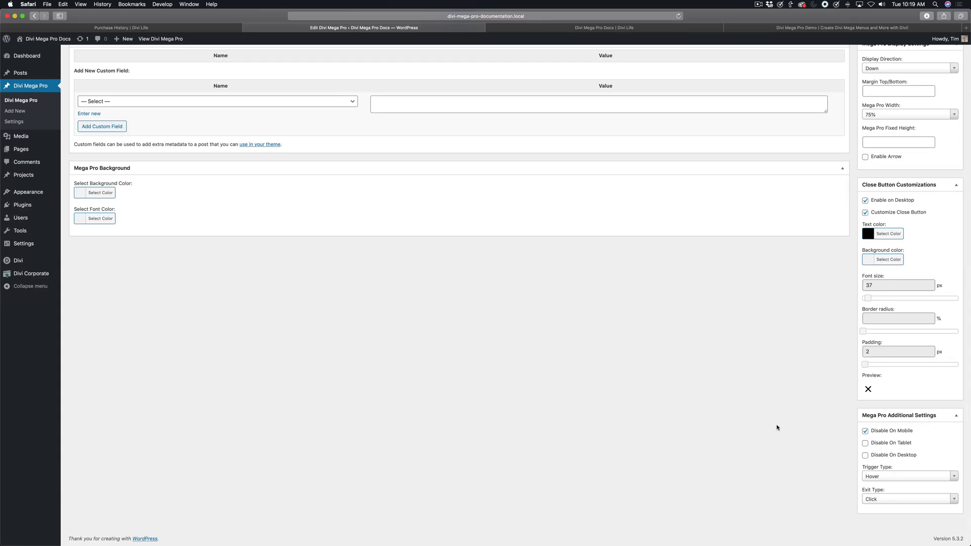
# Change the Exit Type to Hover and click into the newly revealed Exit Delay field, leaving it empty
pyautogui.click(881, 500)
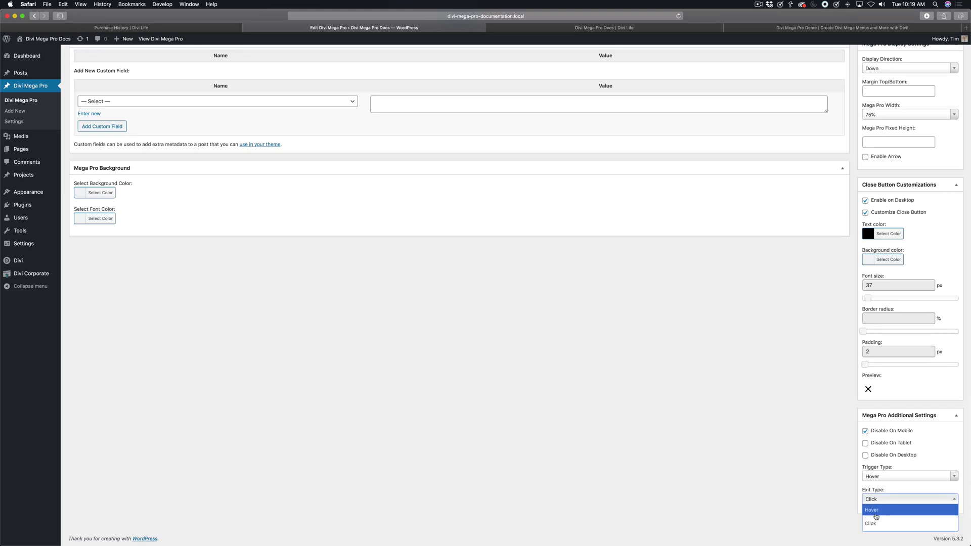
pyautogui.click(878, 511)
pyautogui.click(891, 501)
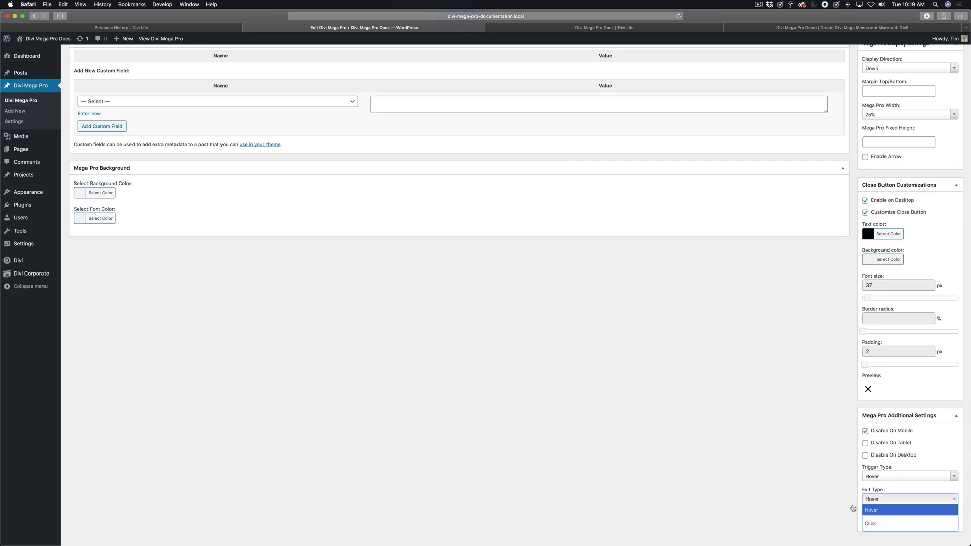
pyautogui.click(837, 508)
pyautogui.click(886, 524)
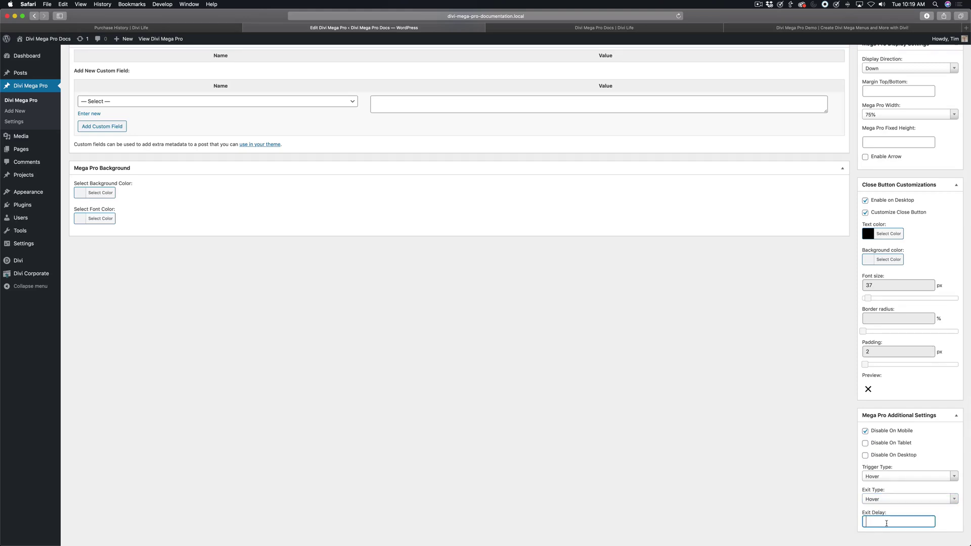
pyautogui.click(777, 409)
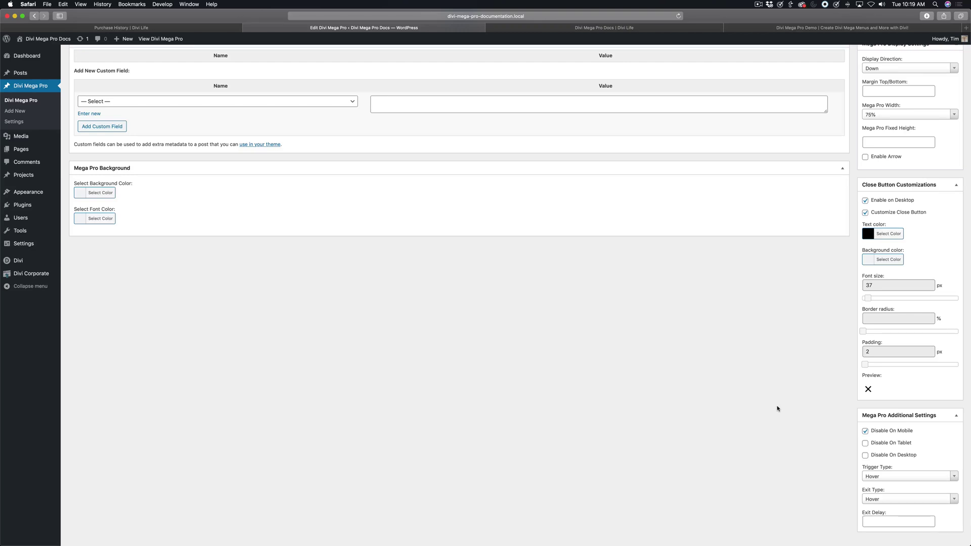